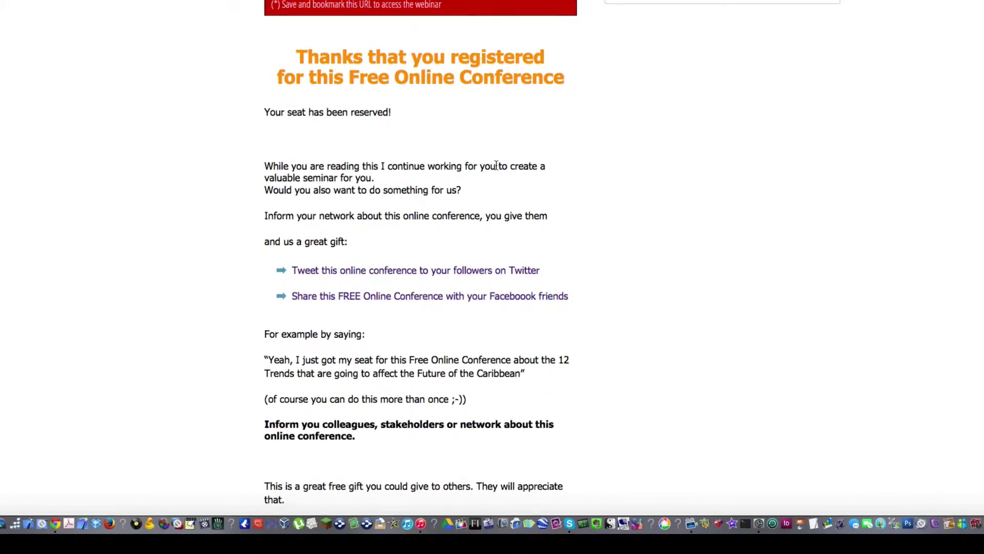
pyautogui.scroll(-1, 496, 166)
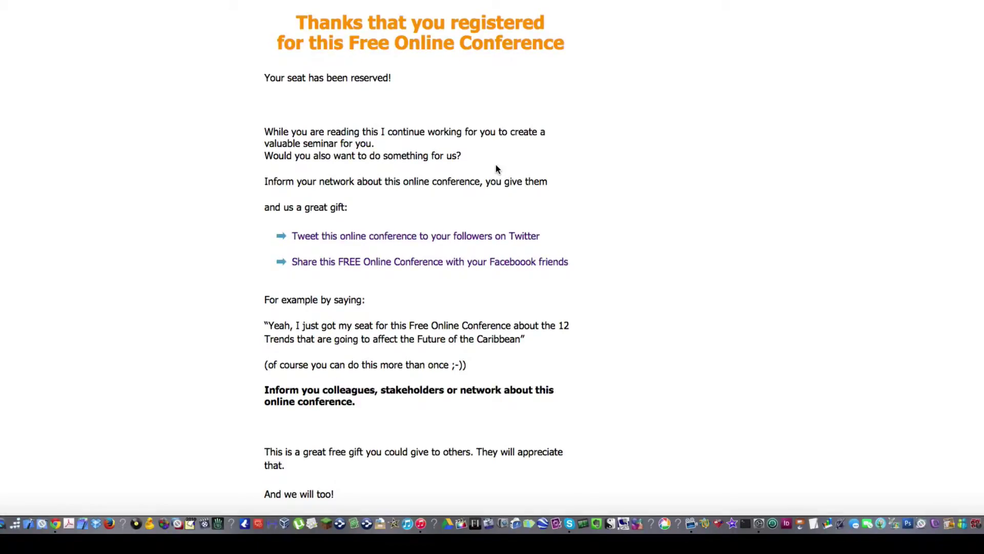
pyautogui.scroll(-3, 496, 165)
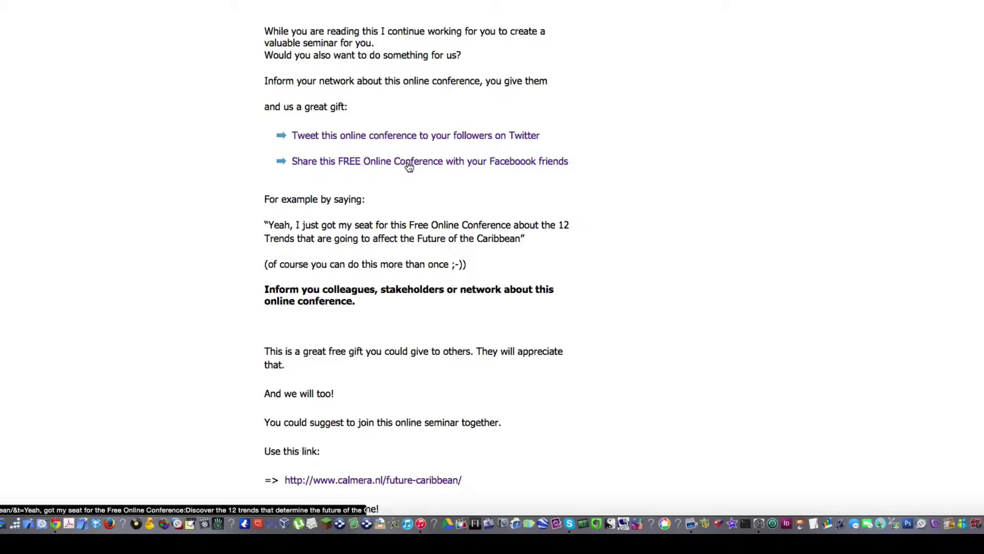
pyautogui.scroll(-3, 412, 180)
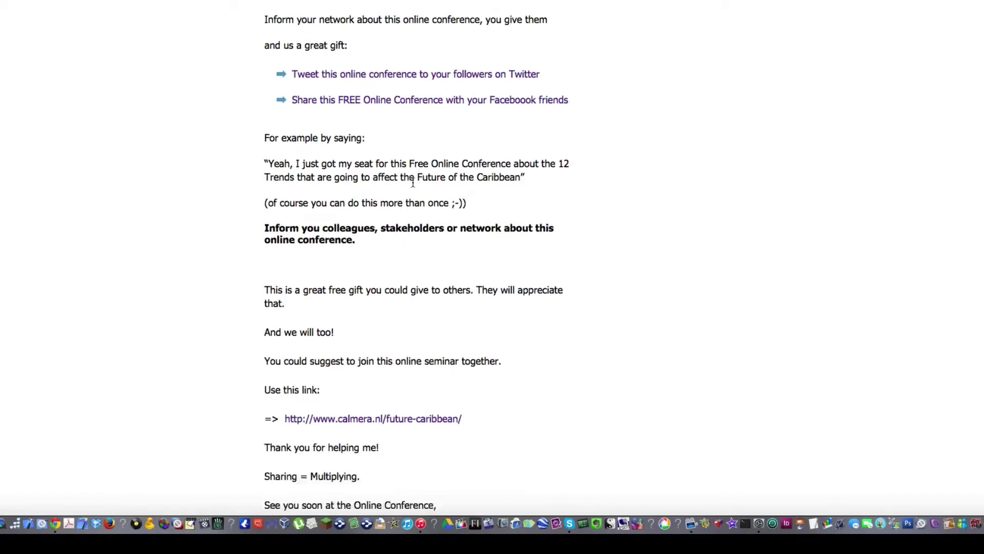
pyautogui.scroll(-3, 412, 181)
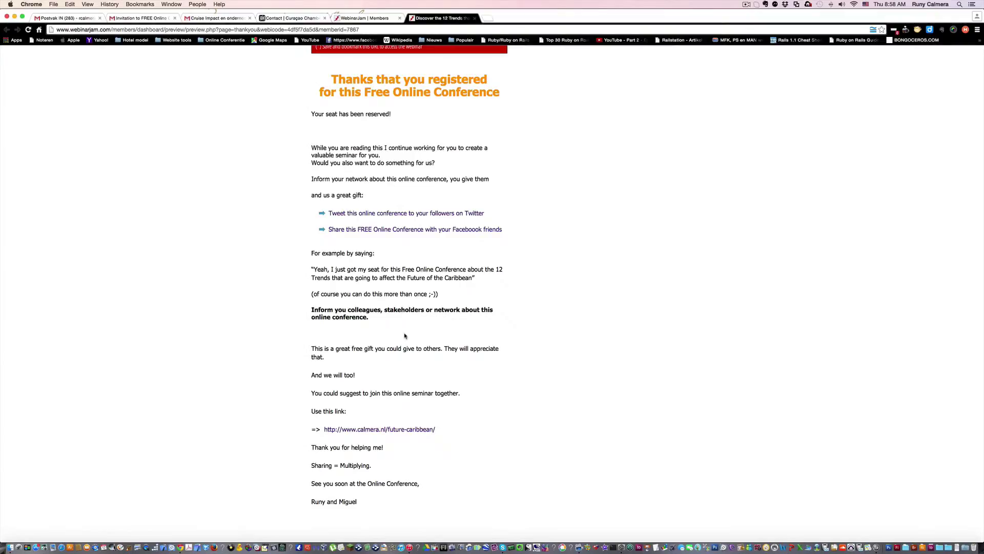